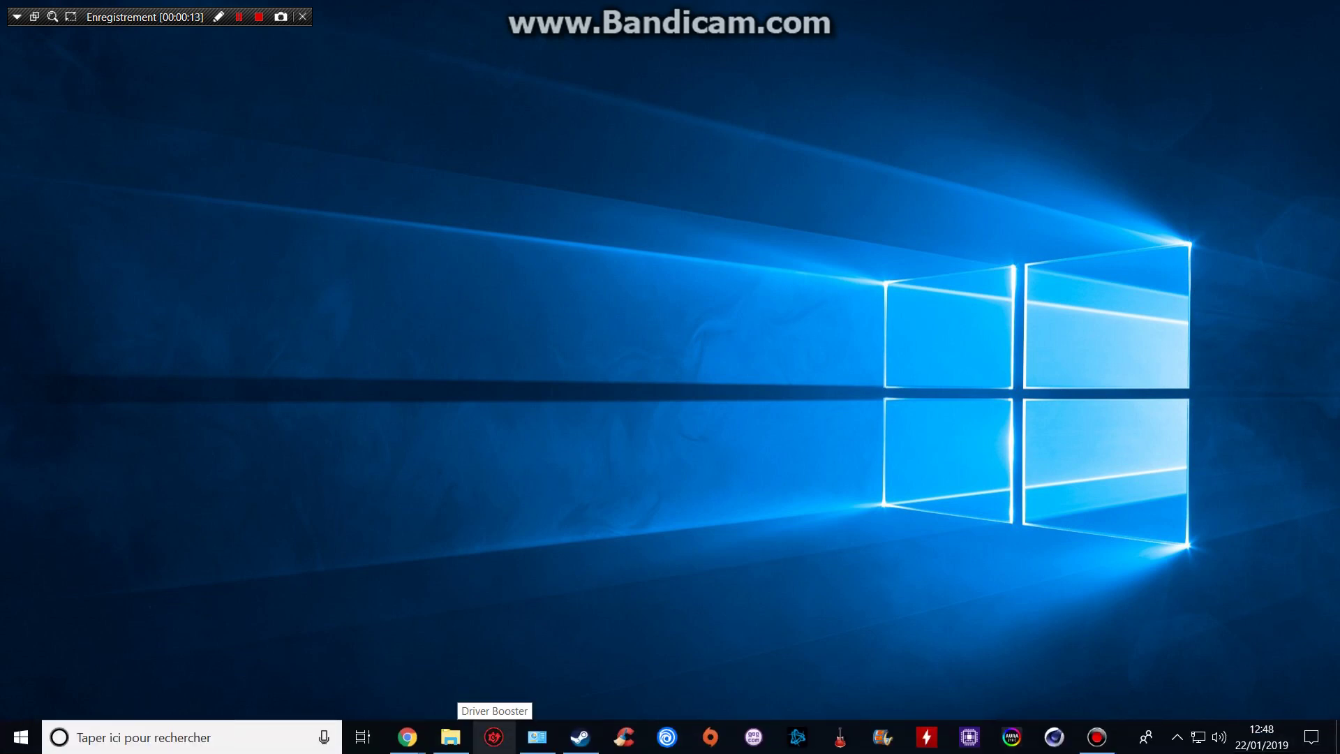
# Open the Sound playback device list via Control Panel's Hardware and Sound
pyautogui.click(538, 737)
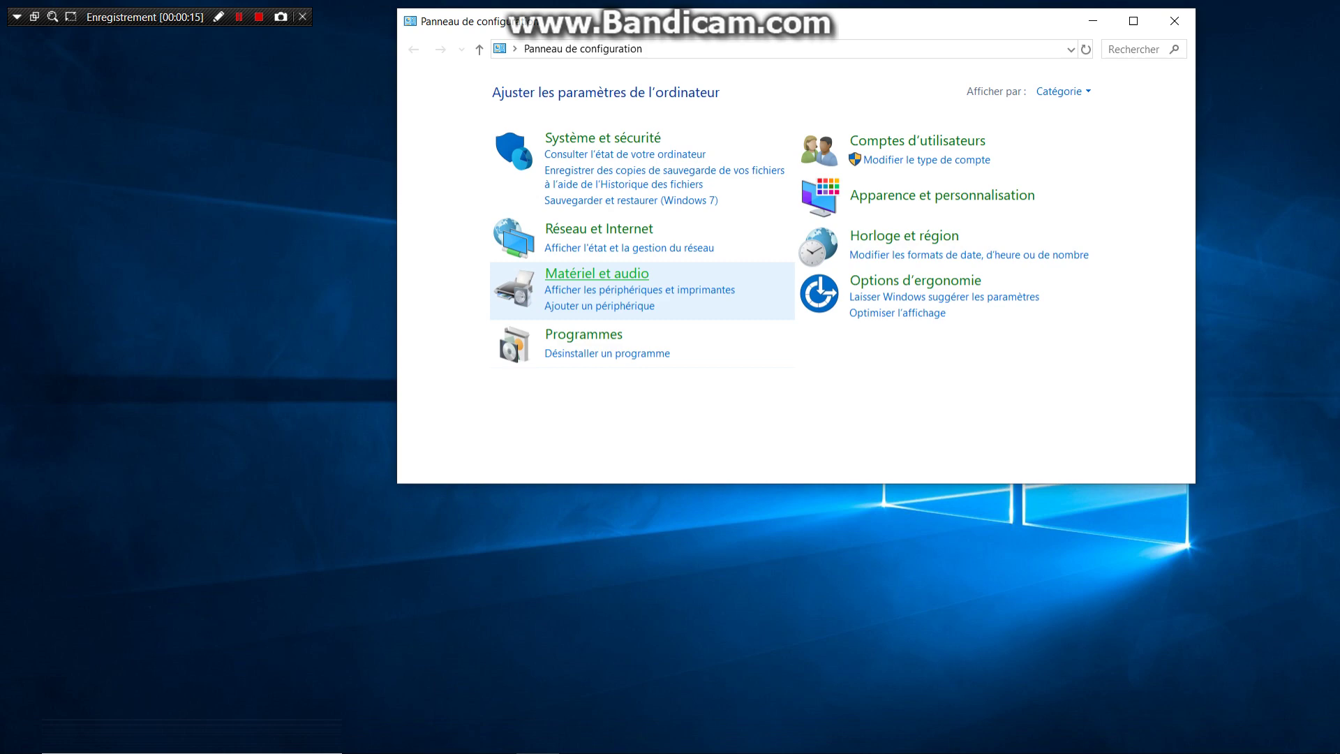
pyautogui.click(598, 272)
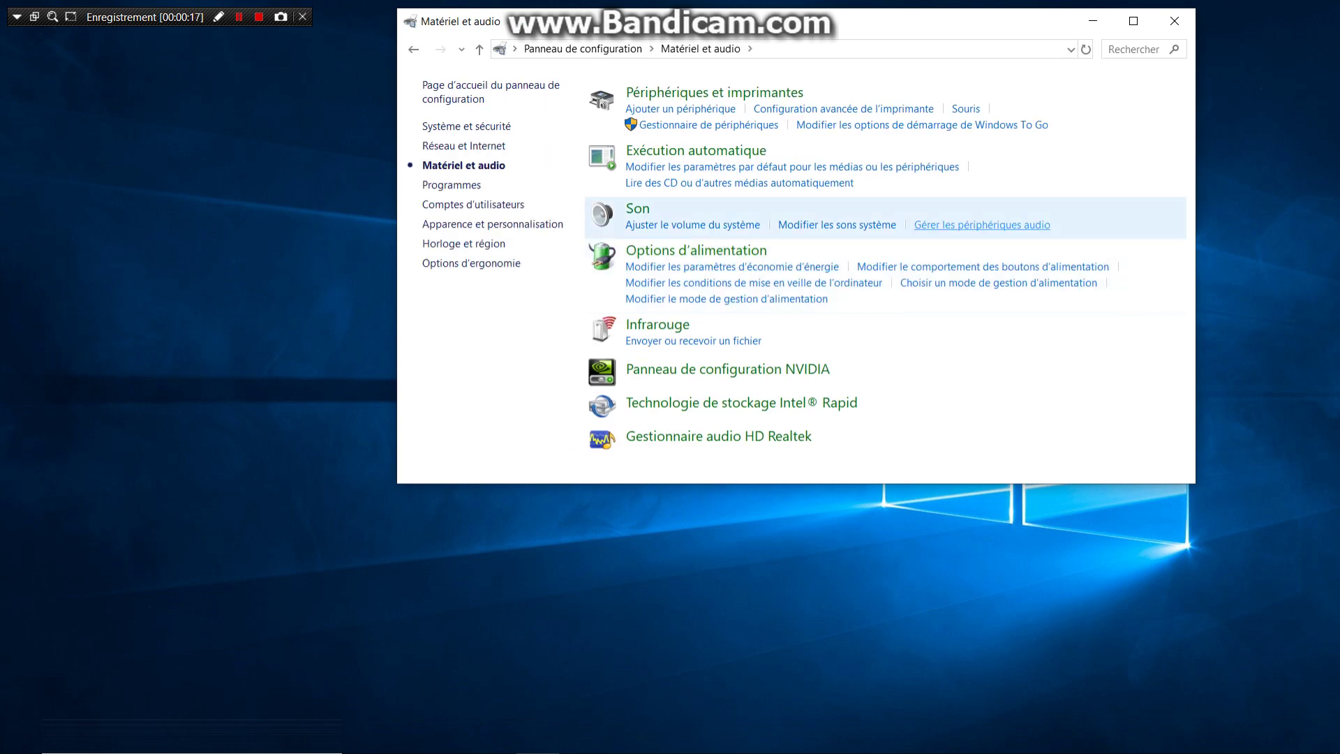
pyautogui.click(982, 224)
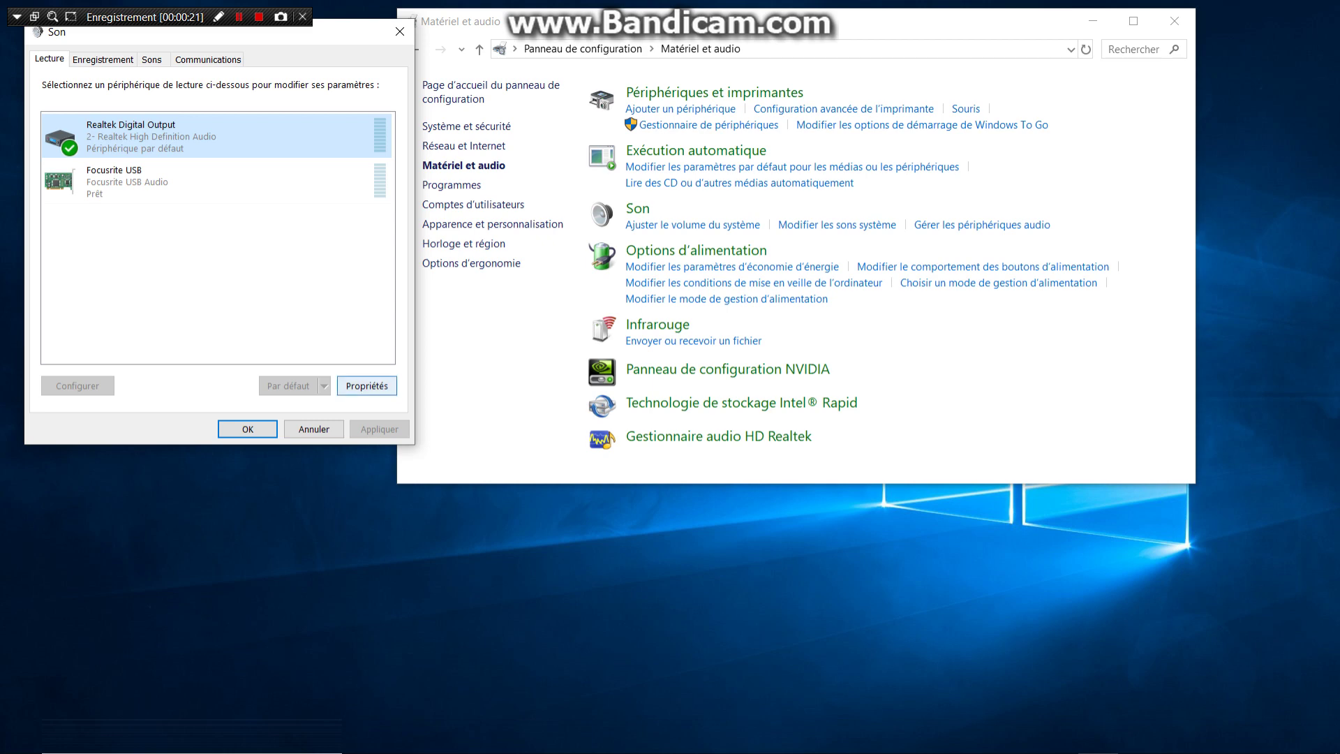
# Keep Realtek Digital Output's default format at 16-bit, 48000 Hz and close both dialogs
pyautogui.click(366, 385)
pyautogui.click(220, 122)
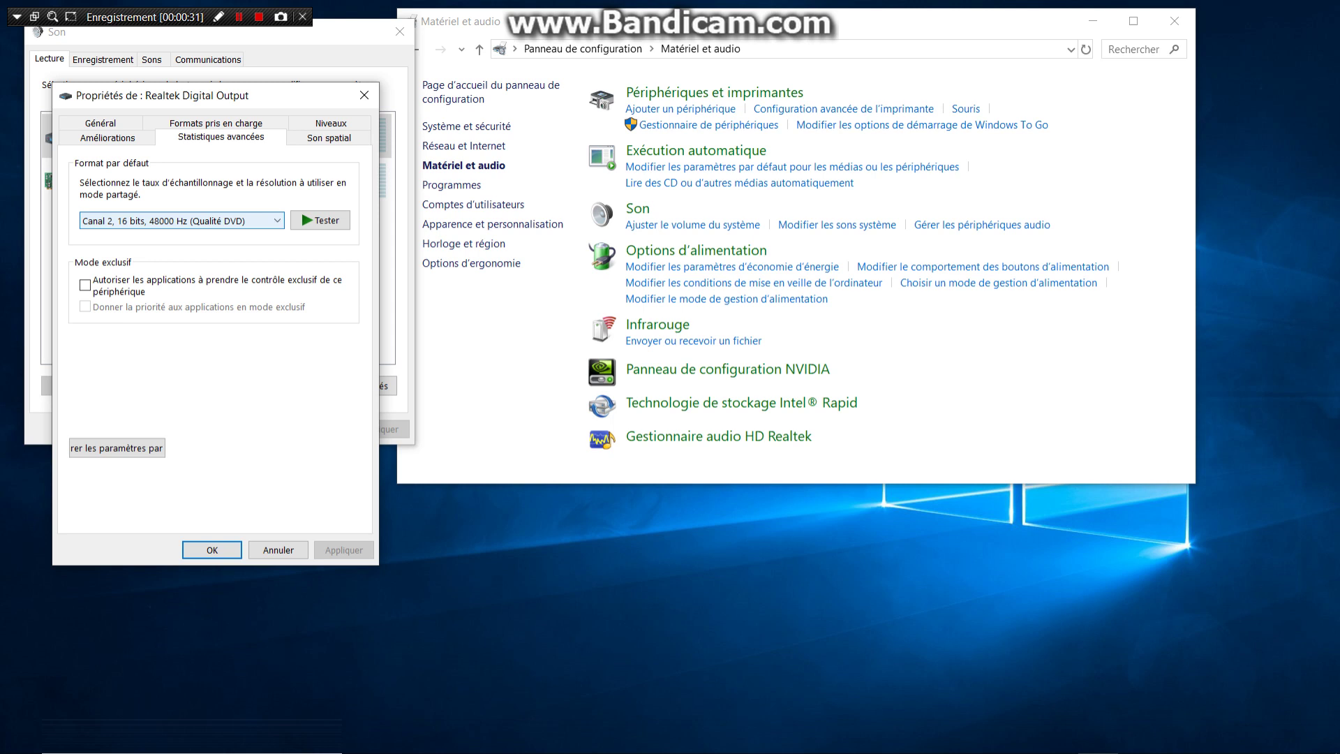
pyautogui.click(181, 220)
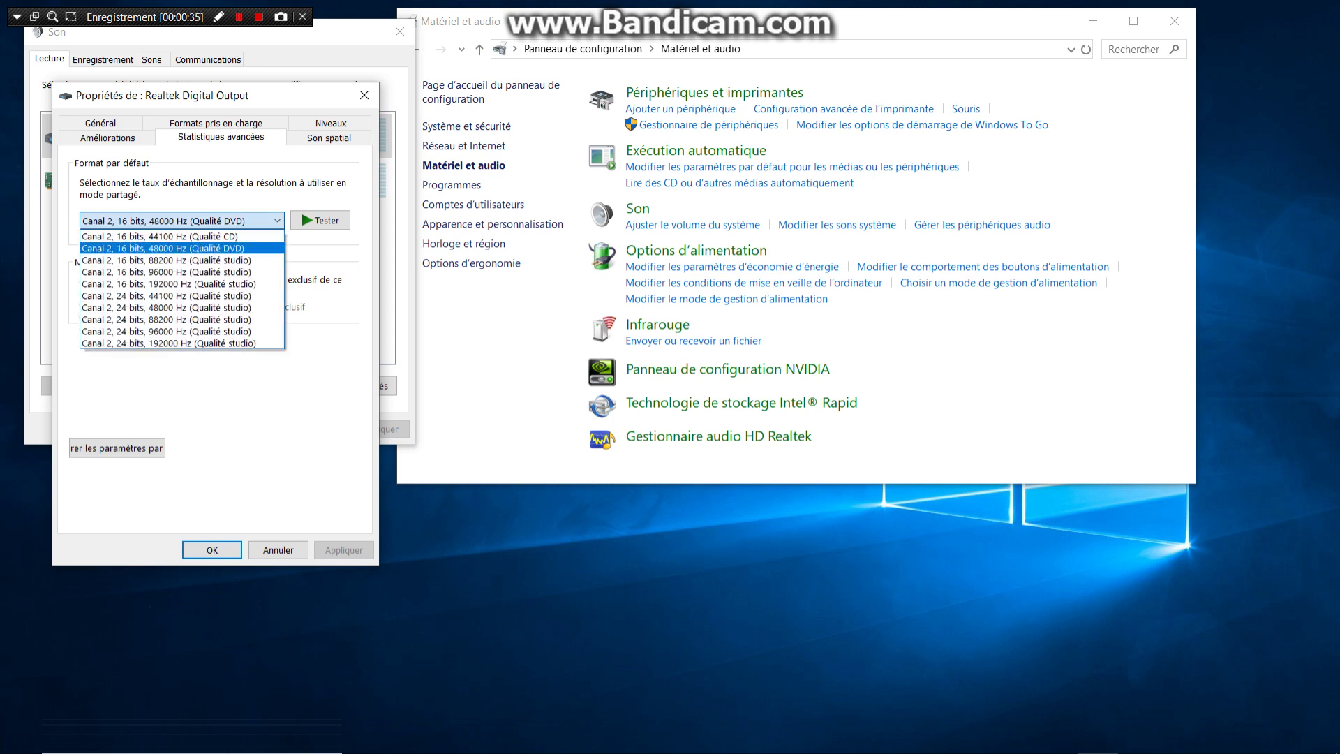
pyautogui.press('Escape')
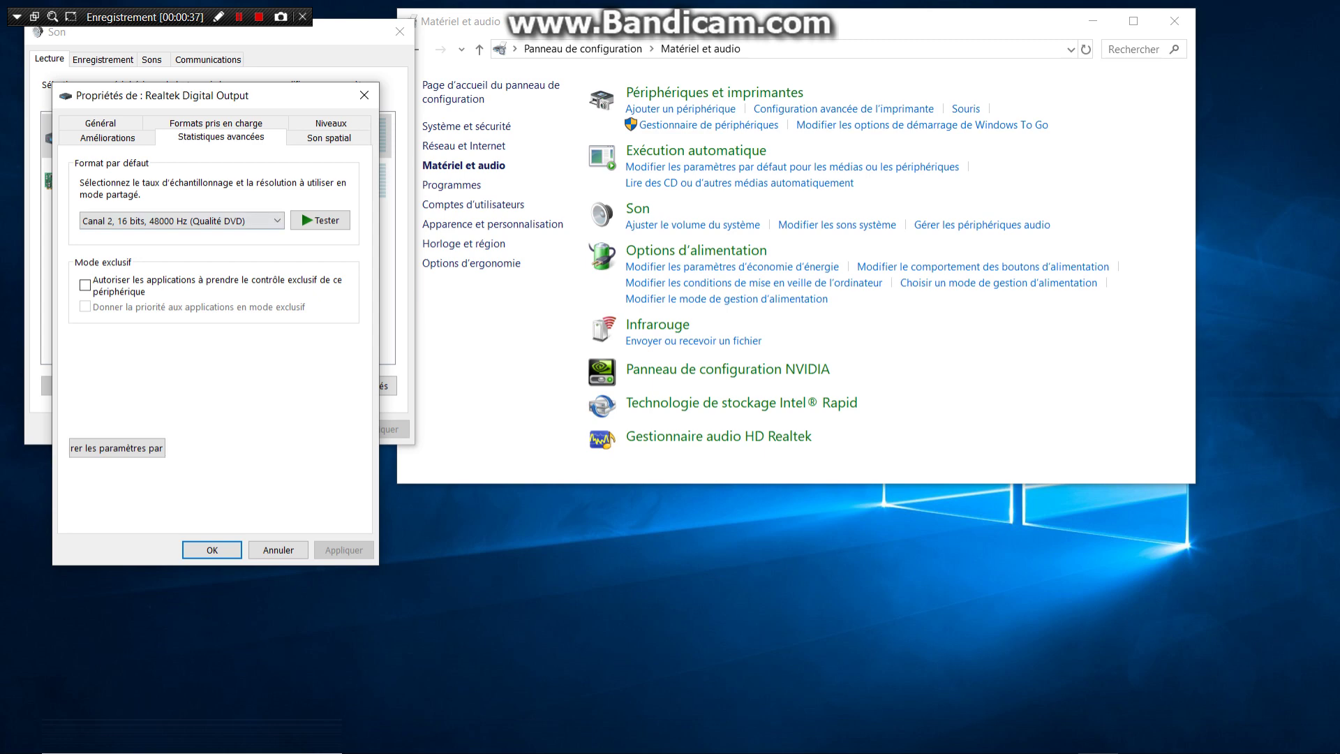
pyautogui.click(211, 550)
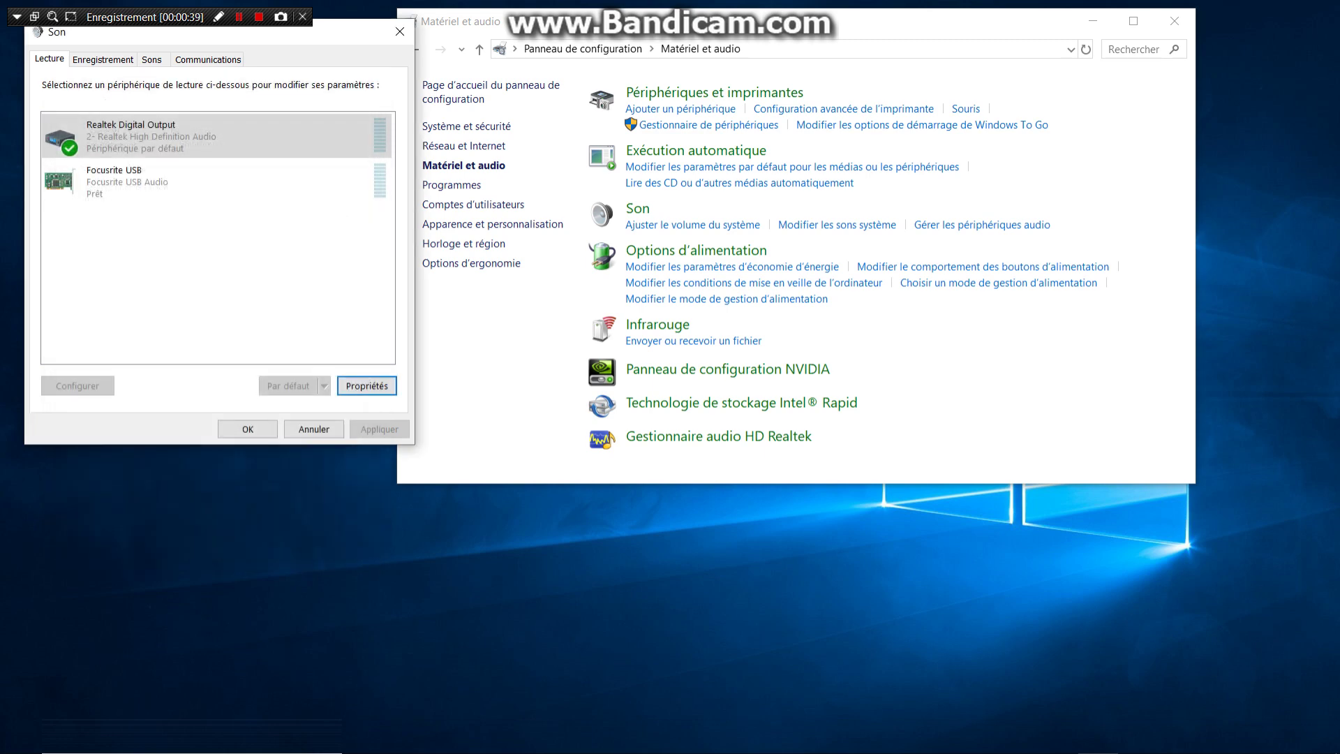
pyautogui.click(247, 428)
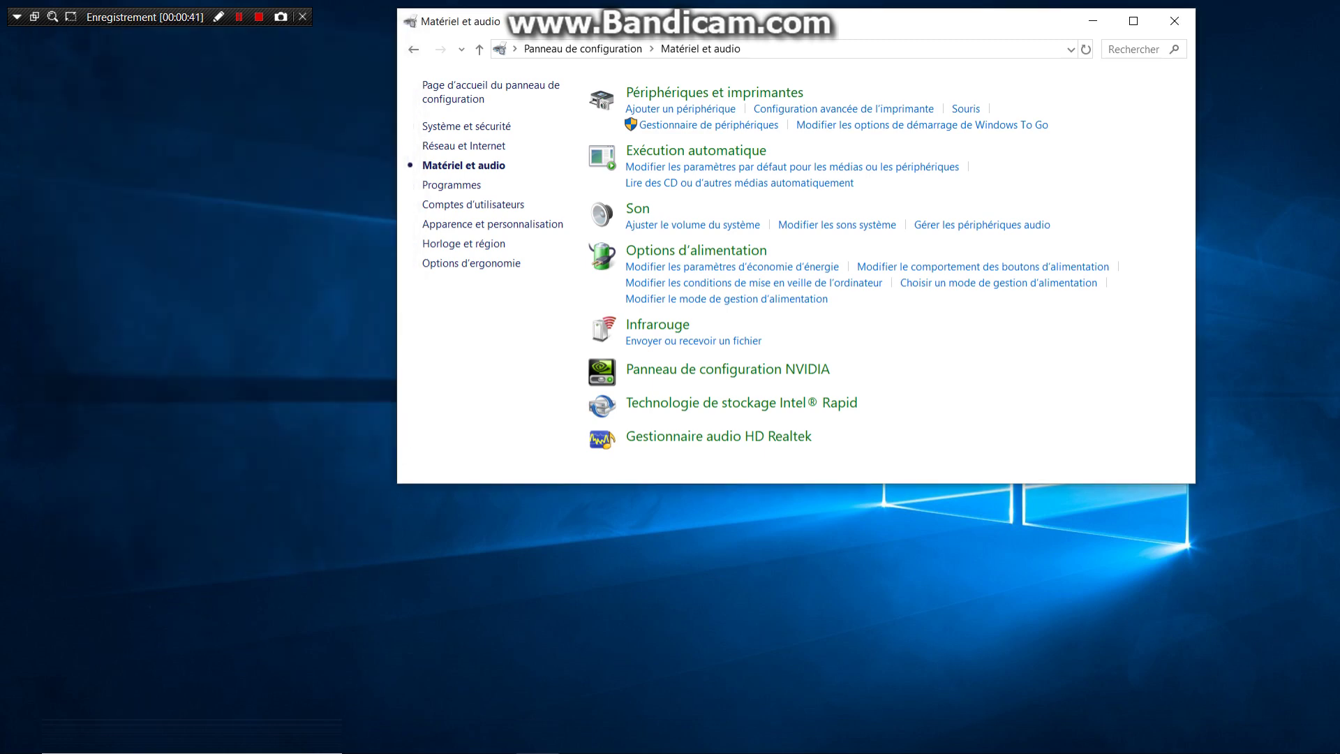
# Close Control Panel and select the Rocksmith file in D:\JEUX\Steam\steamapps\common\Rocksmith2014
pyautogui.click(1173, 22)
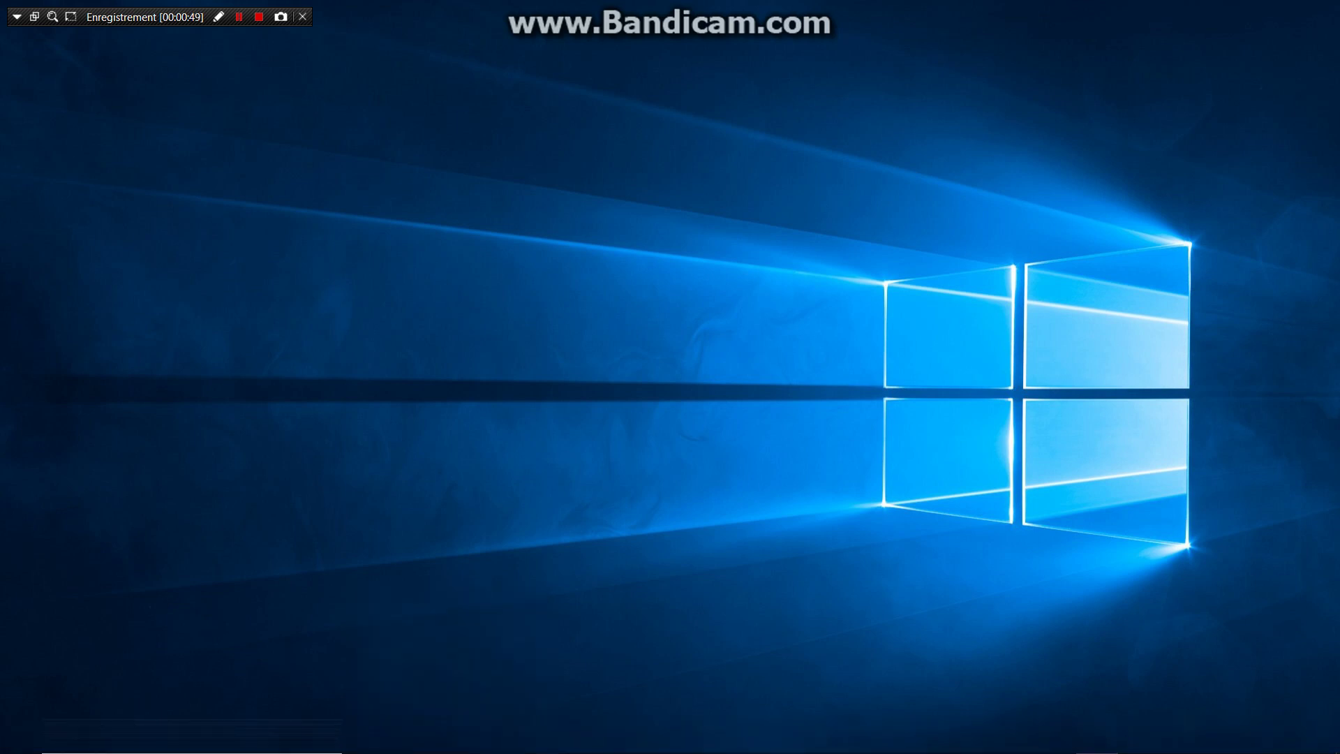
pyautogui.rightClick(346, 488)
pyautogui.click(450, 737)
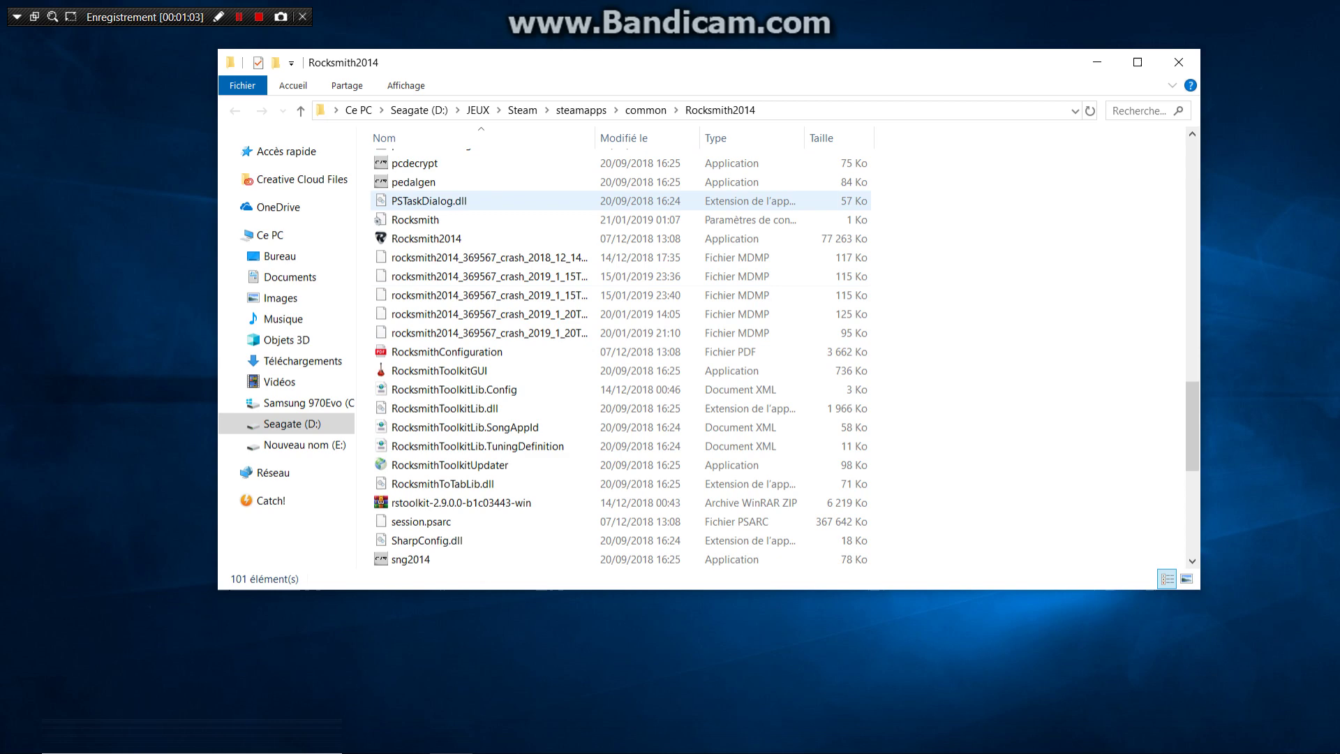
pyautogui.scroll(1, 620, 360)
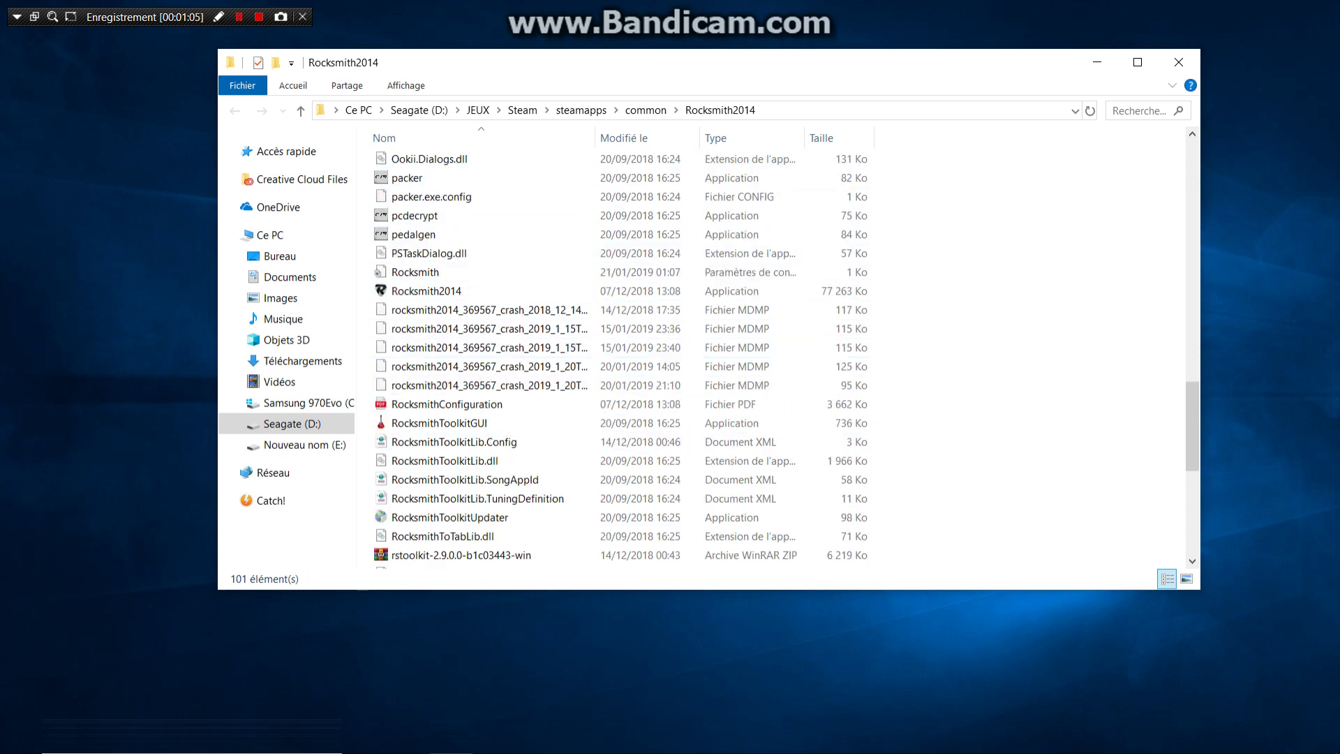
pyautogui.scroll(2, 621, 360)
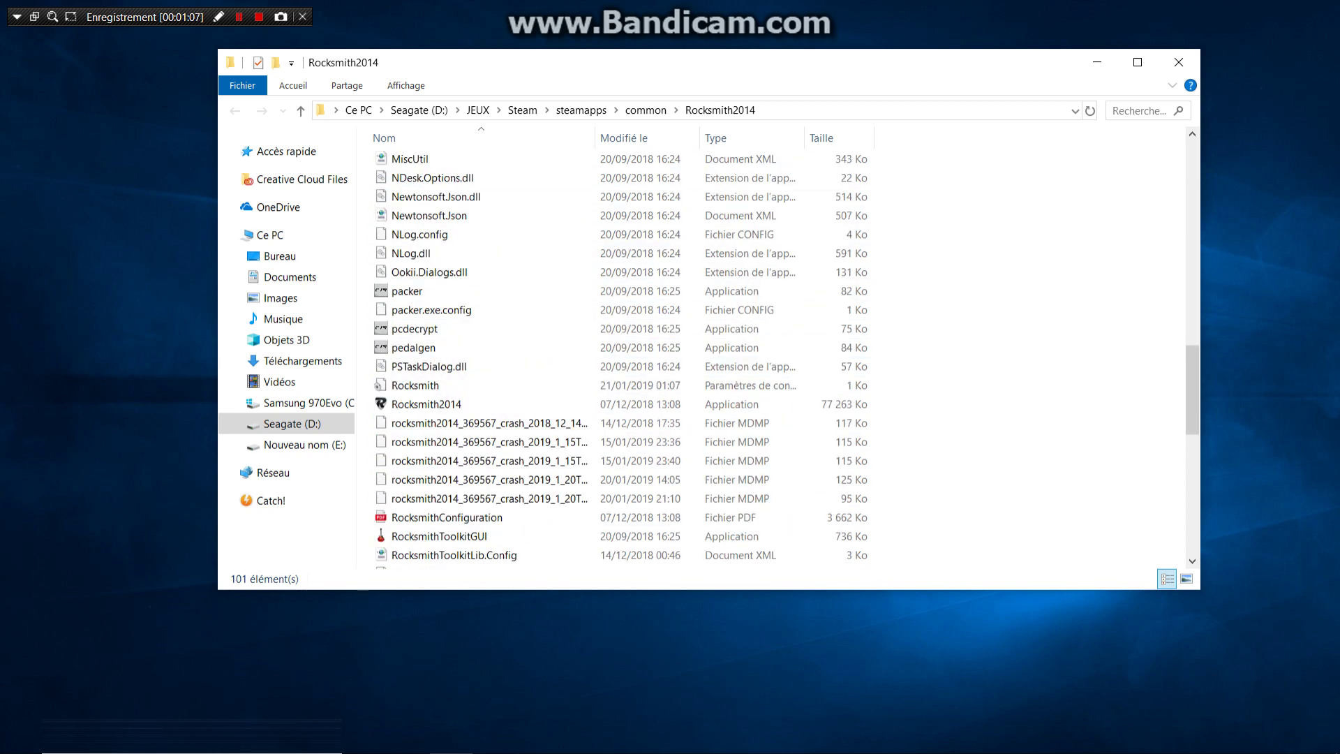
pyautogui.click(419, 385)
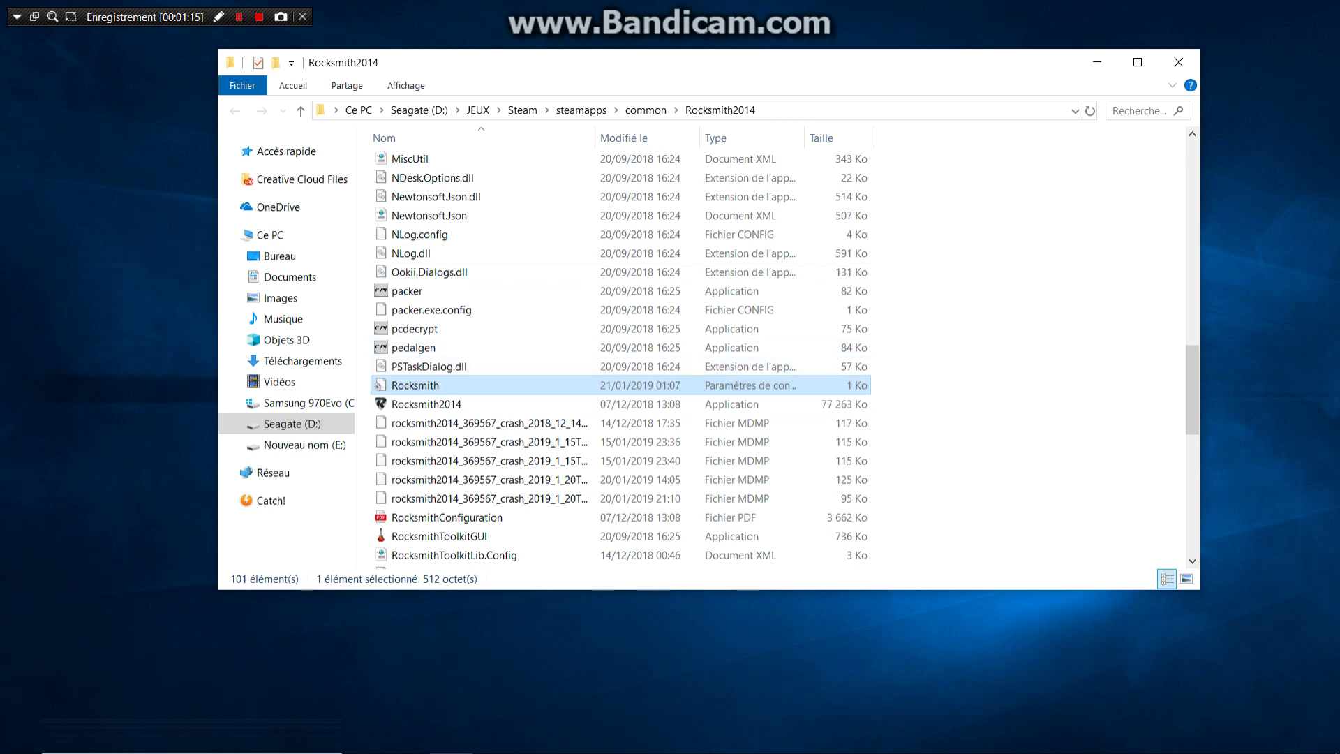
pyautogui.press('Return')
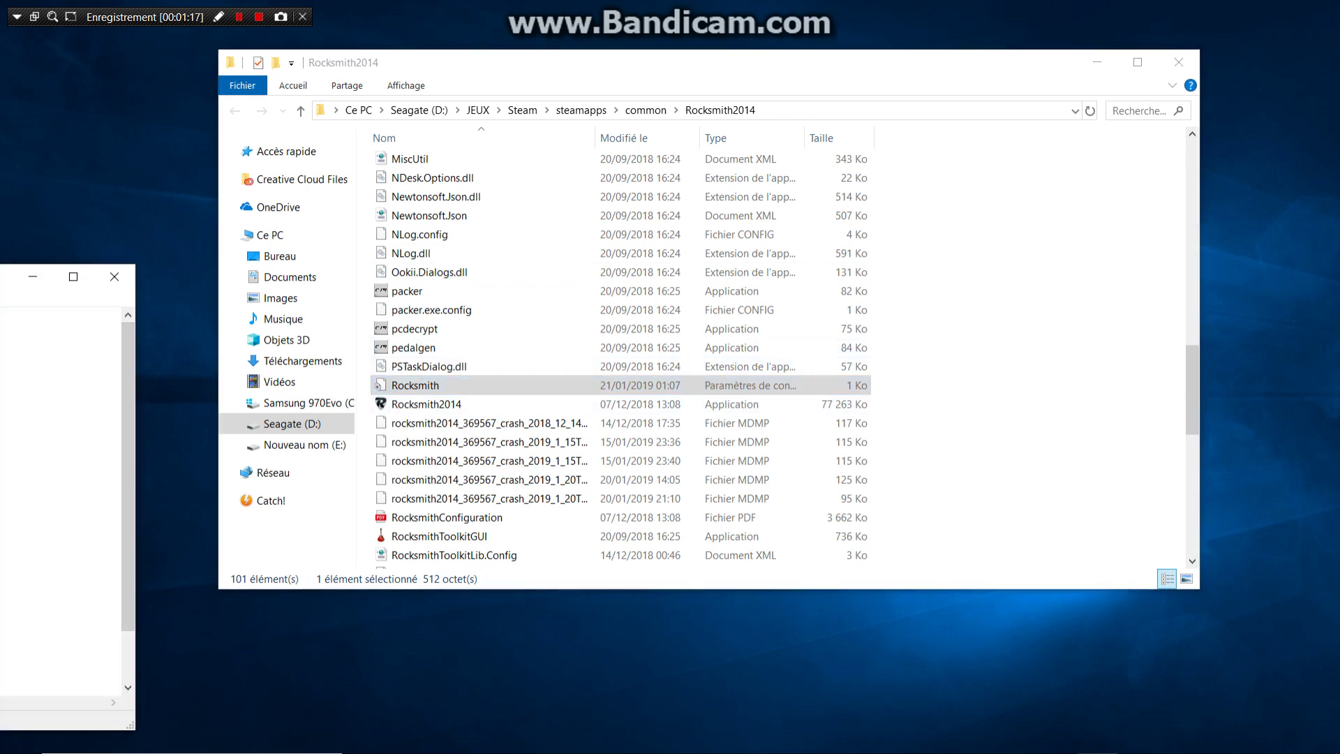
pyautogui.moveTo(922, 115); pyautogui.dragTo(964, 107)
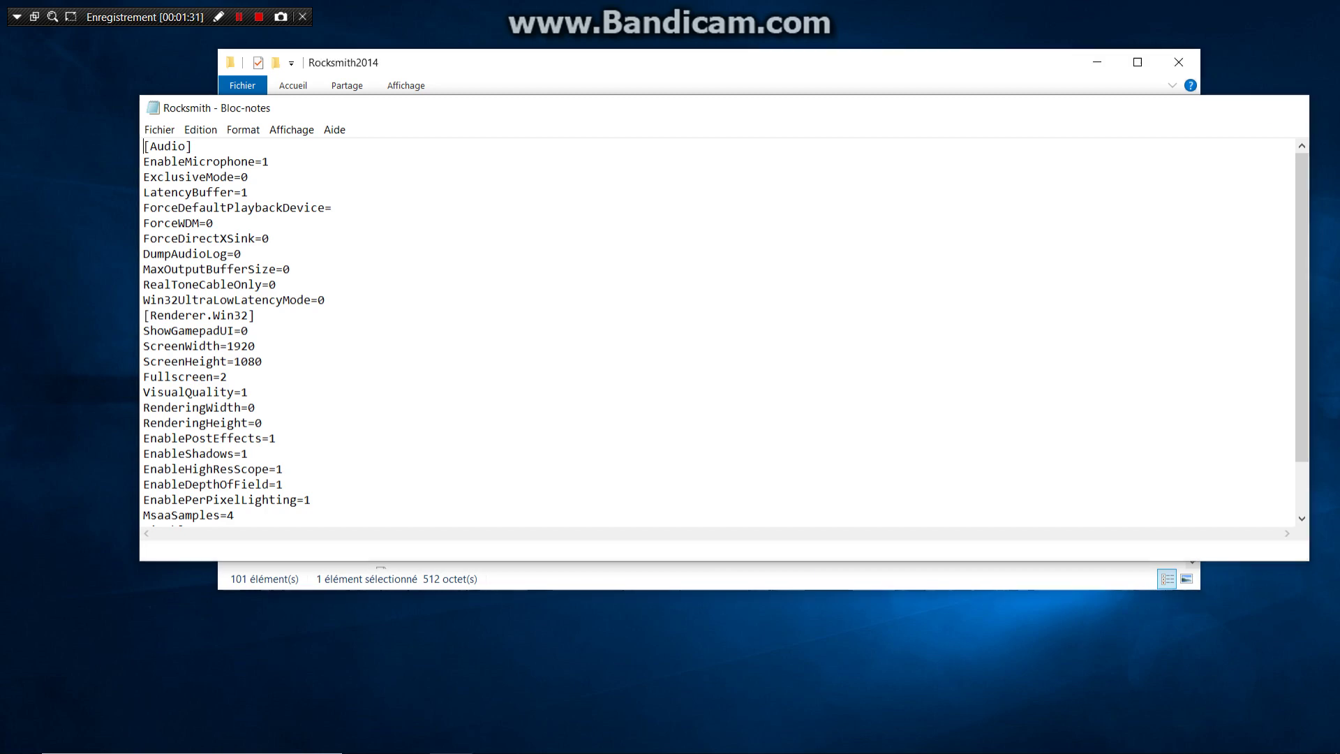
pyautogui.click(1287, 108)
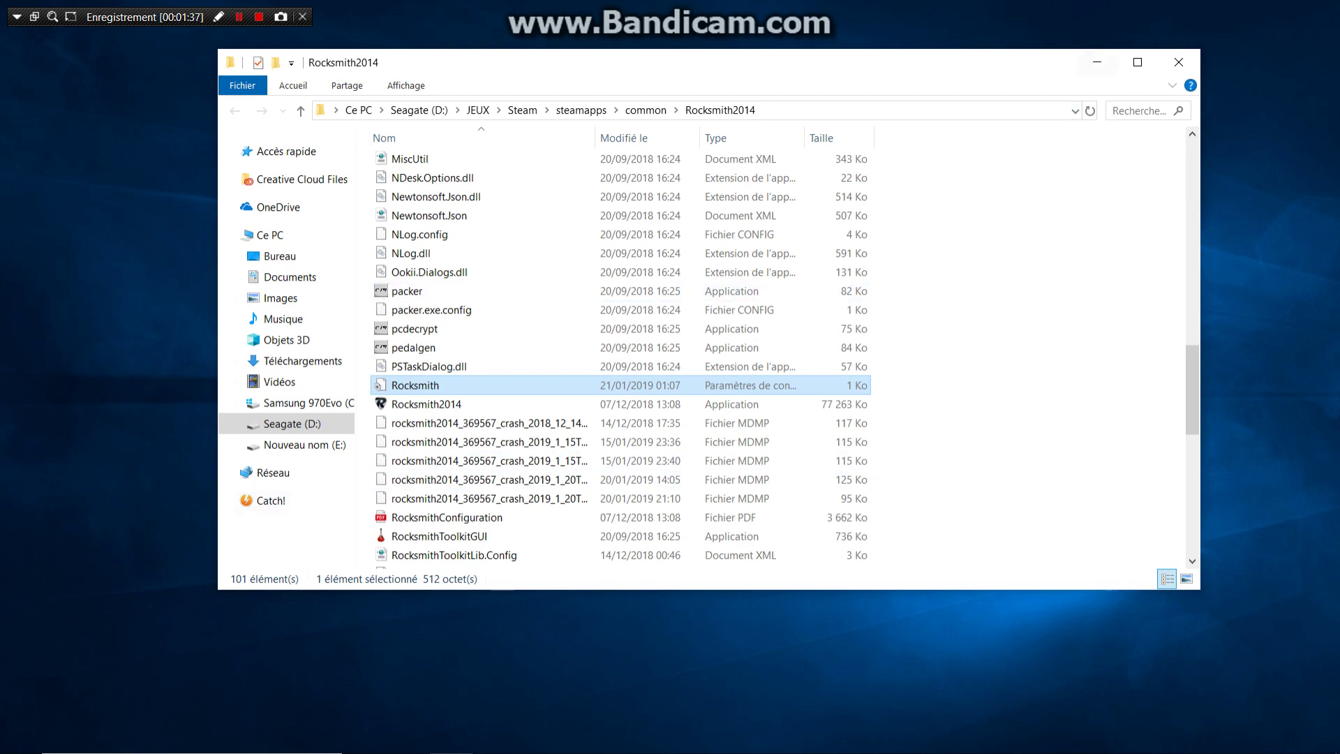
# Minimize the Rocksmith2014 File Explorer window to reveal the desktop
pyautogui.click(1096, 62)
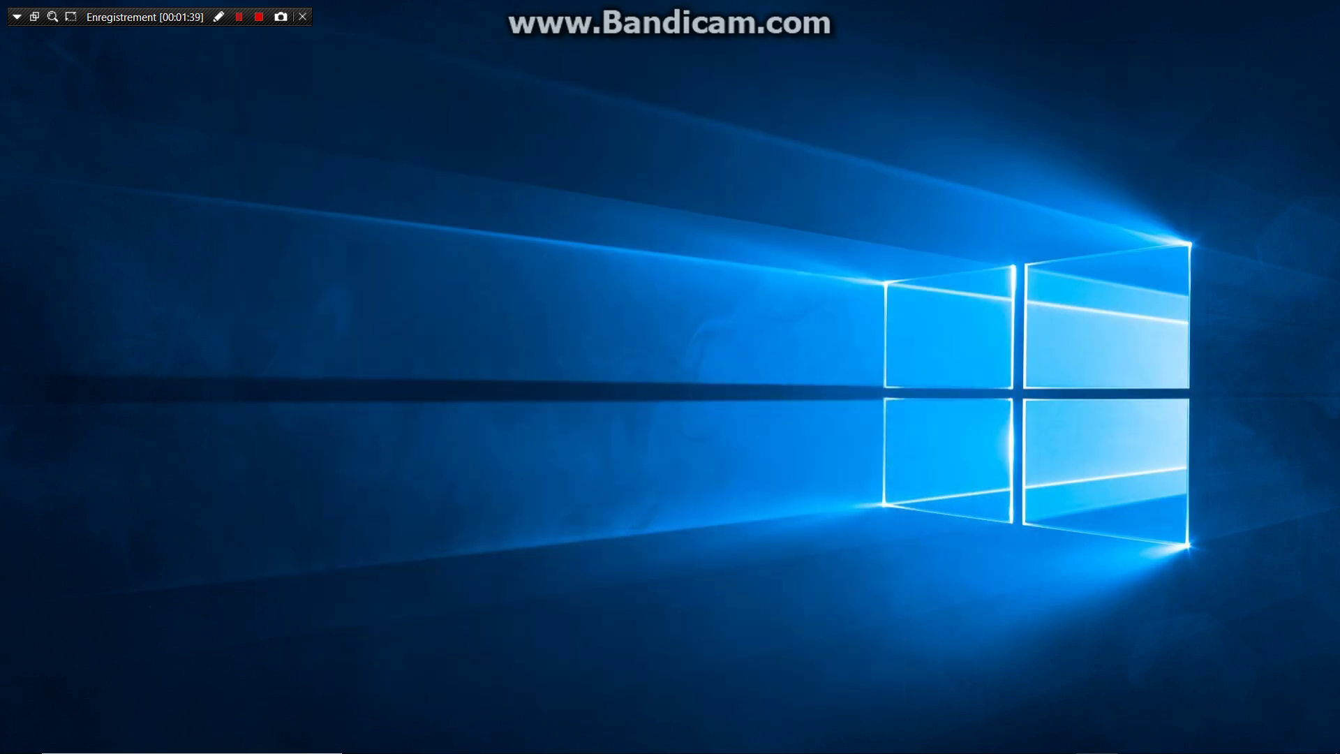